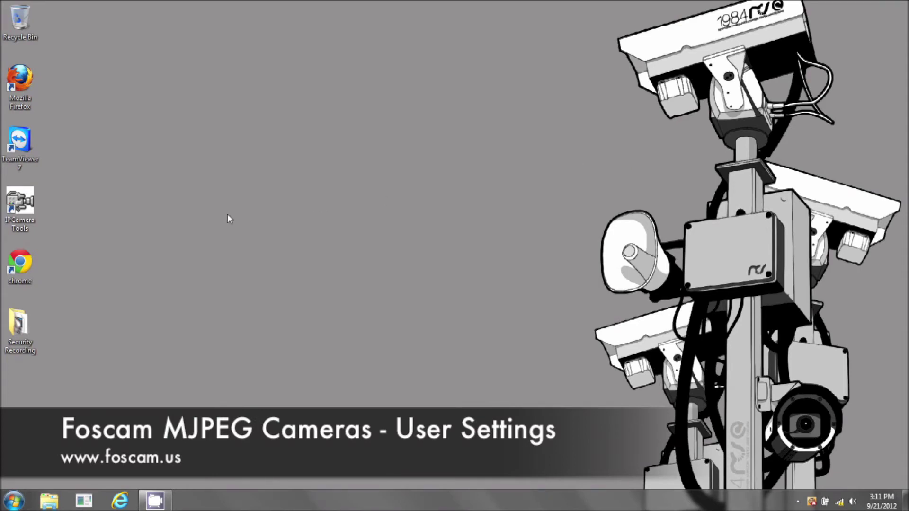
Launch IP Camera Tool from the desktop so it lists the camera Anonymous at 192.168.1.144.
double_click(33, 203)
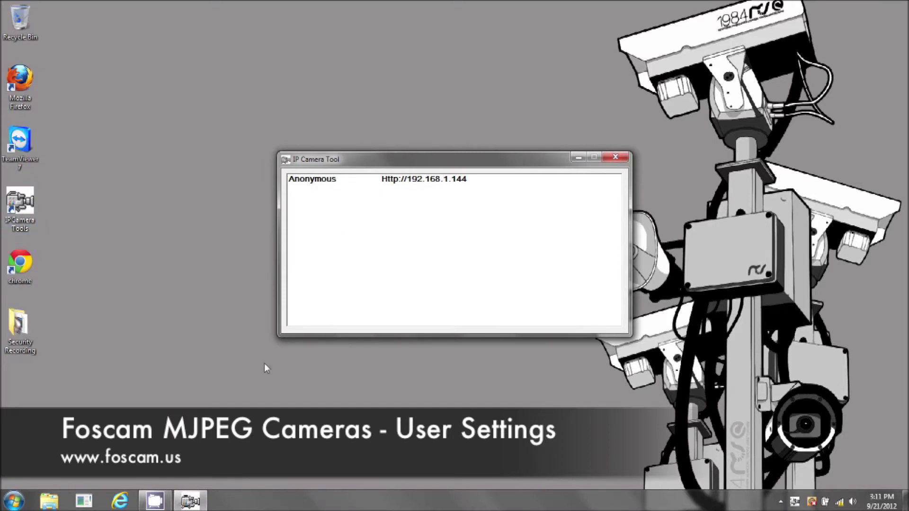
left_click(120, 501)
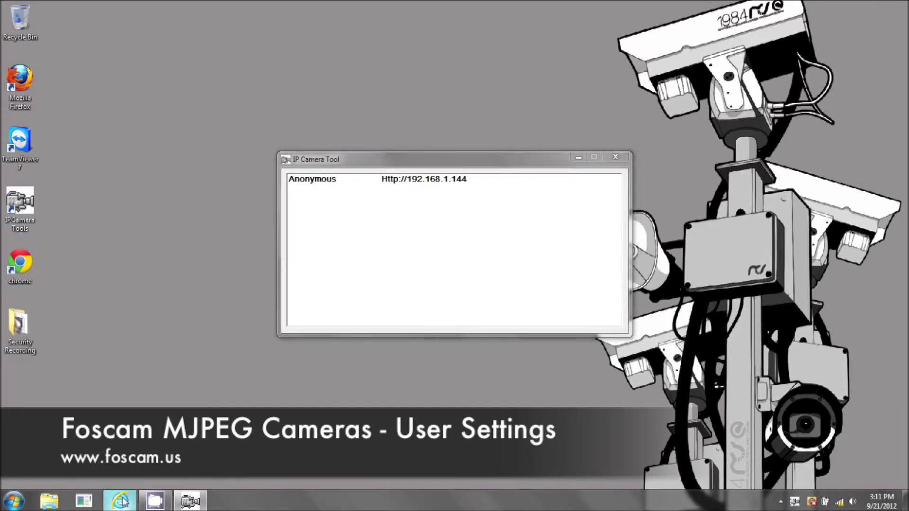
left_click(149, 21)
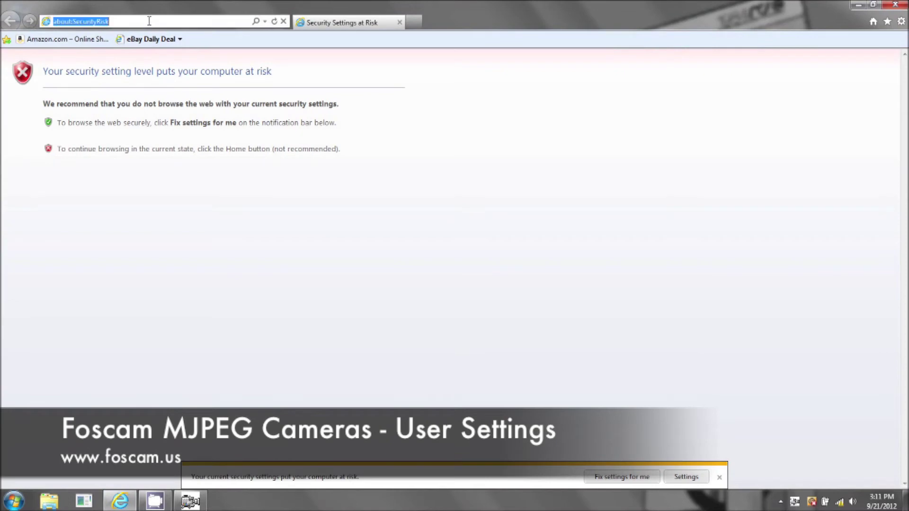
type("http://192.168.1.144/")
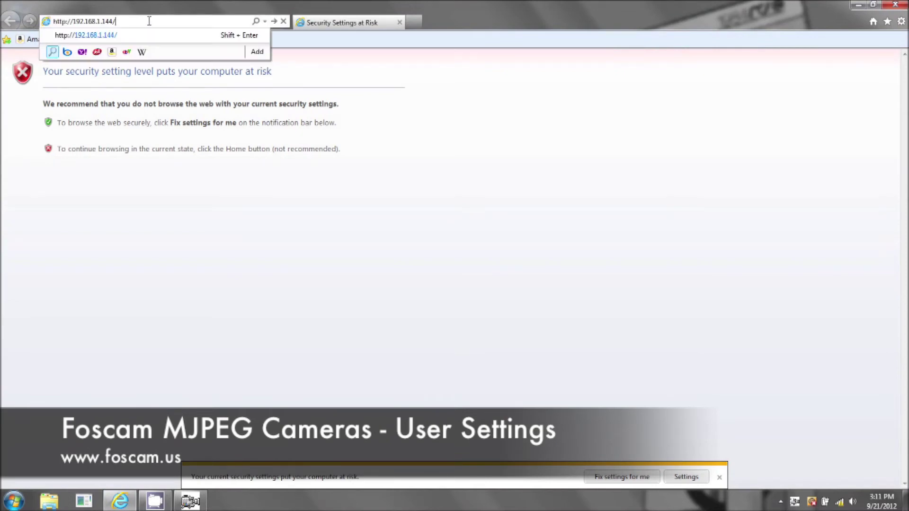
key("Return")
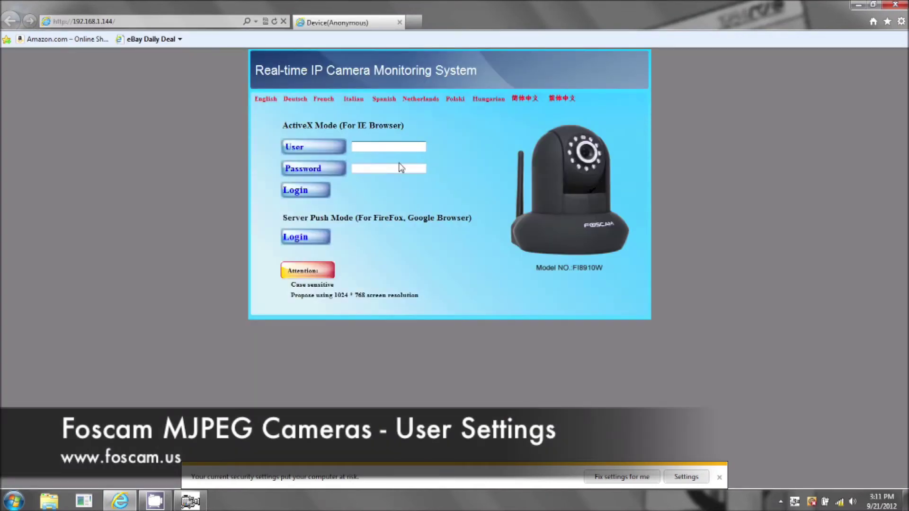
type("admin")
left_click(316, 191)
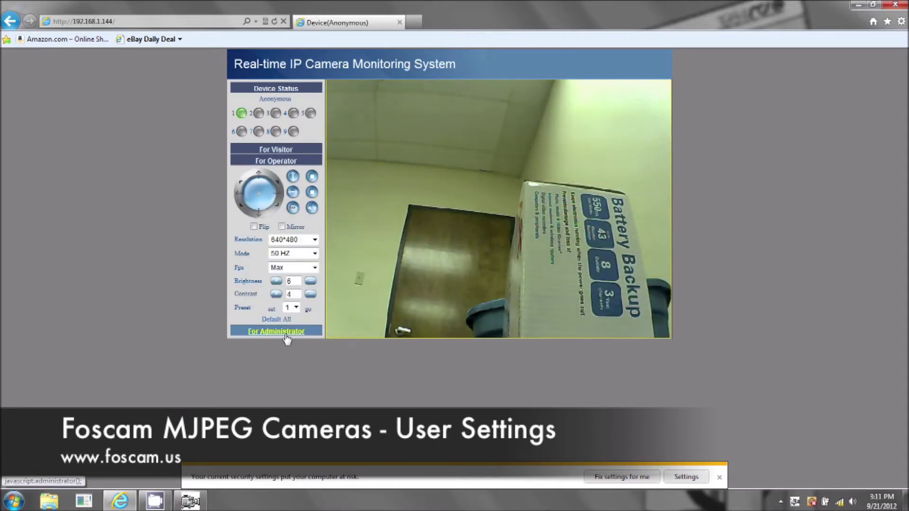
Open the camera's administrator settings and go to the Alias Settings page.
left_click(286, 333)
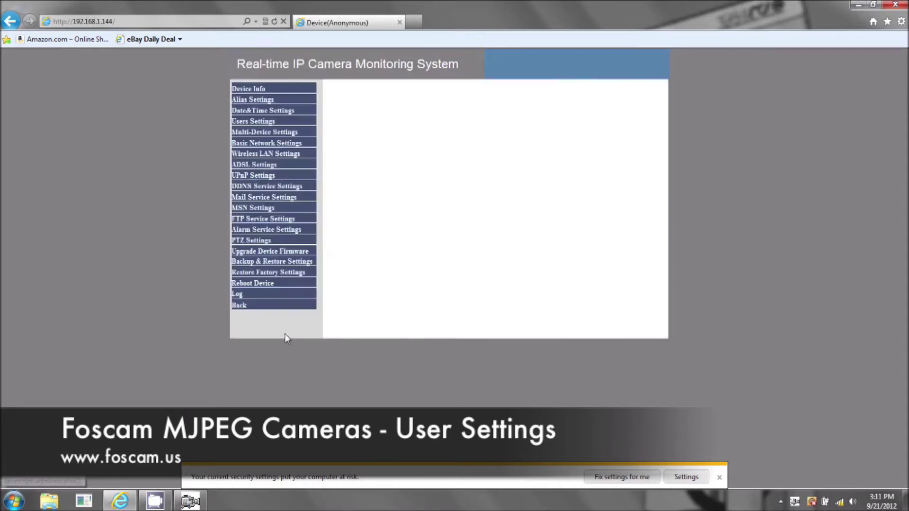
left_click(264, 103)
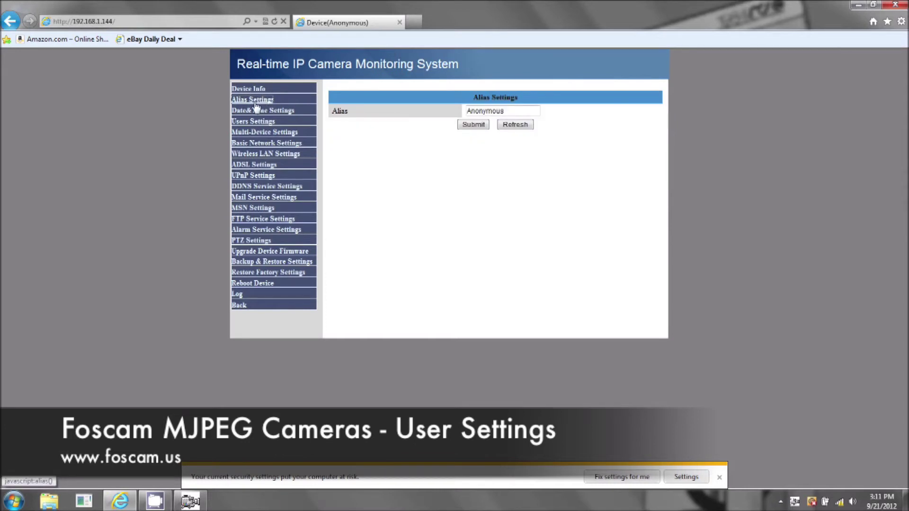
left_click(238, 124)
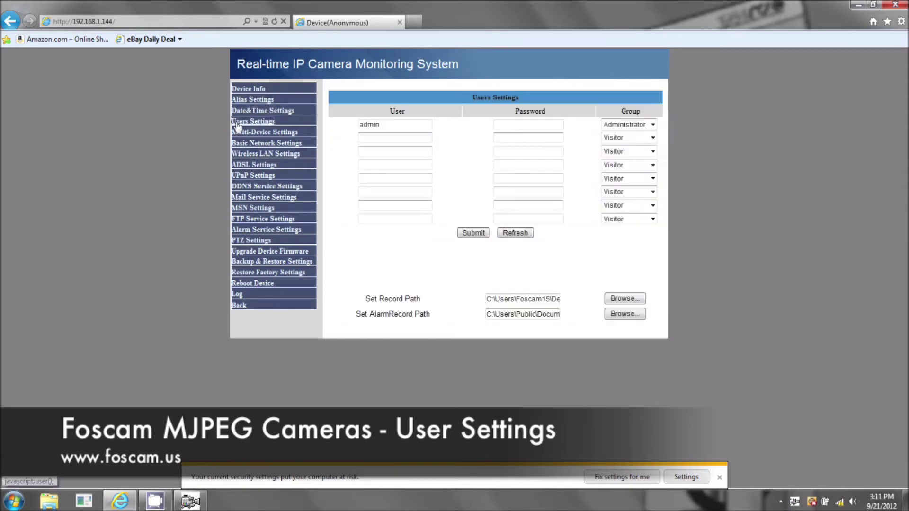
left_click(246, 102)
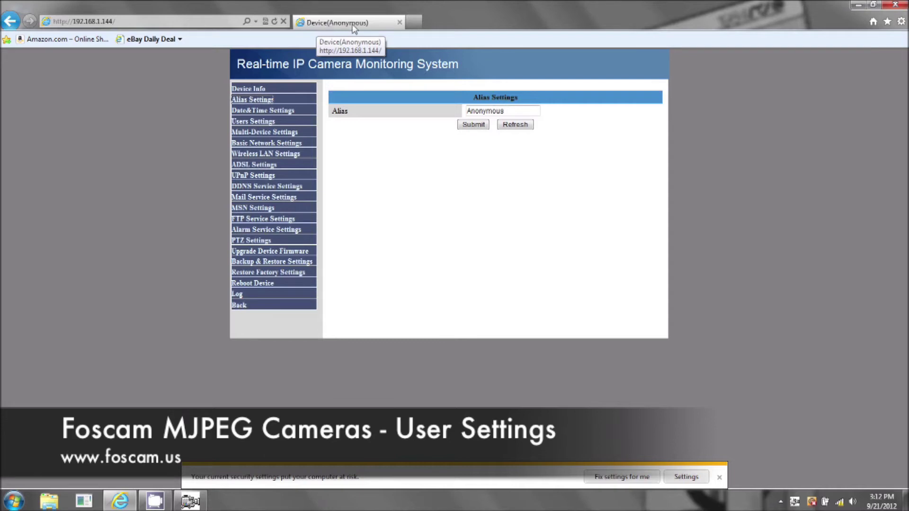
Change the alias from Anonymous to 'Winter is Coming', submit, and confirm it in IP Camera Tool.
left_click(191, 501)
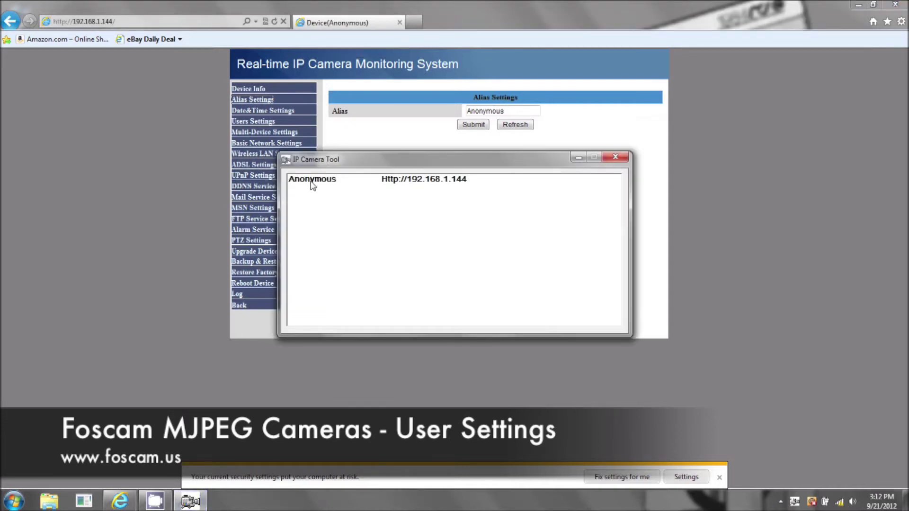
left_click_drag(510, 112, 463, 116)
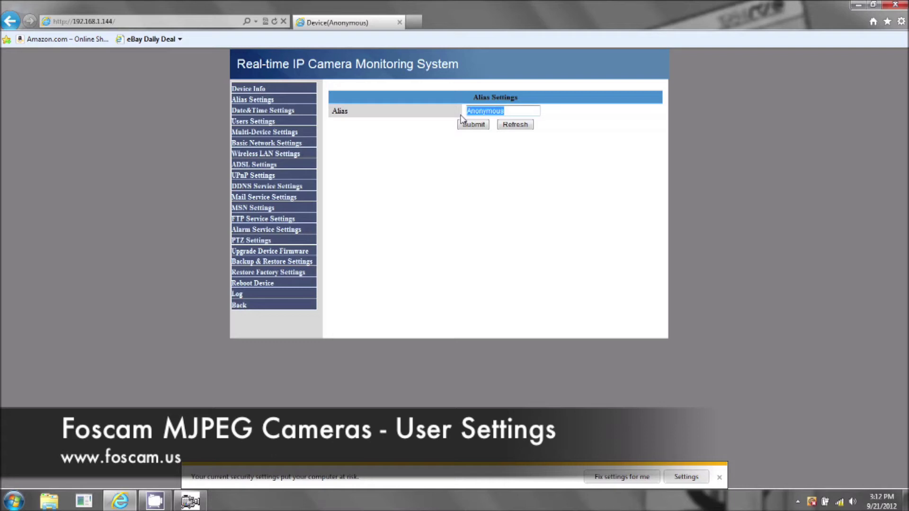
type("Winter is Coming")
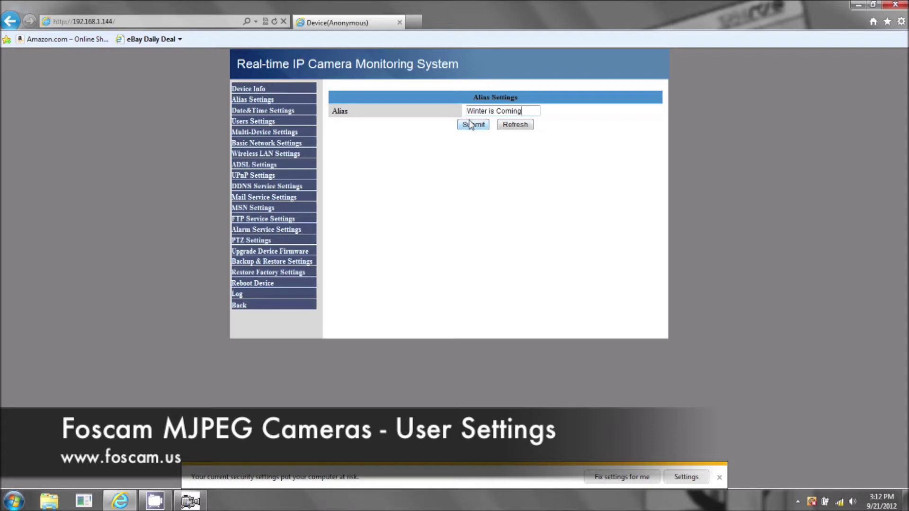
left_click(473, 125)
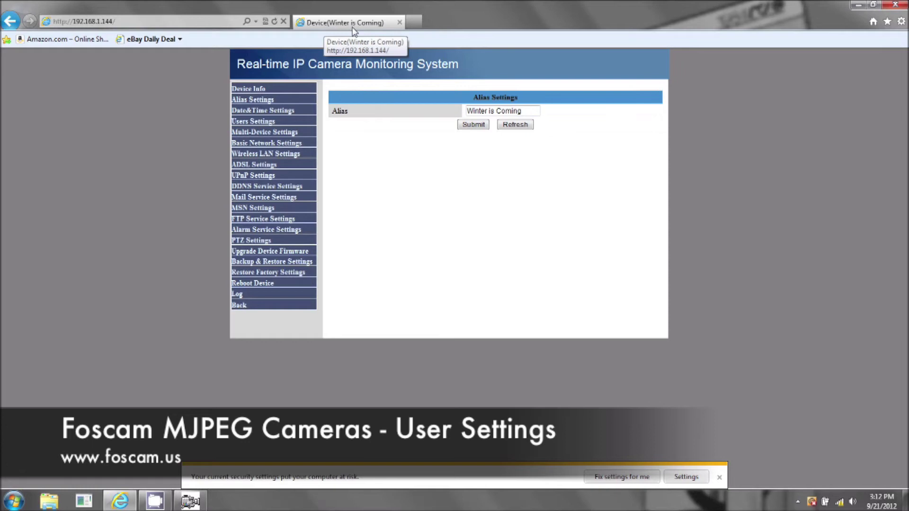
left_click(182, 503)
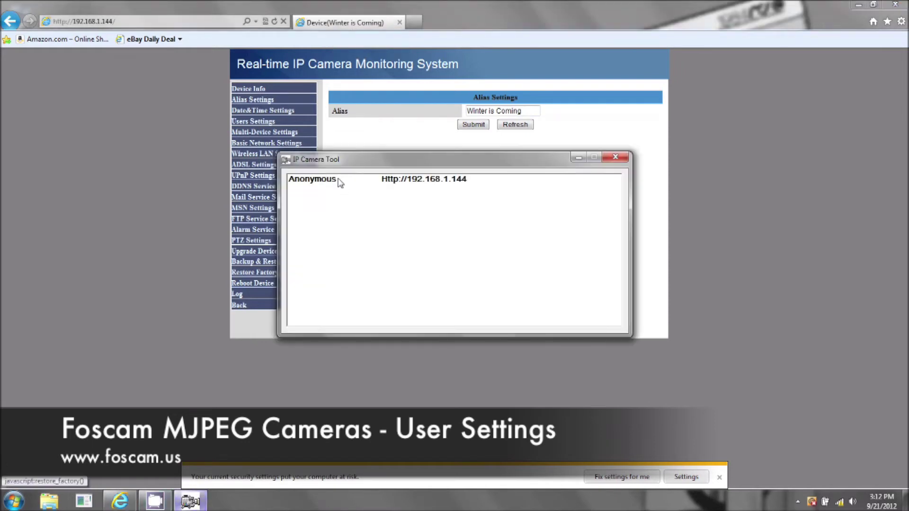
left_click(405, 129)
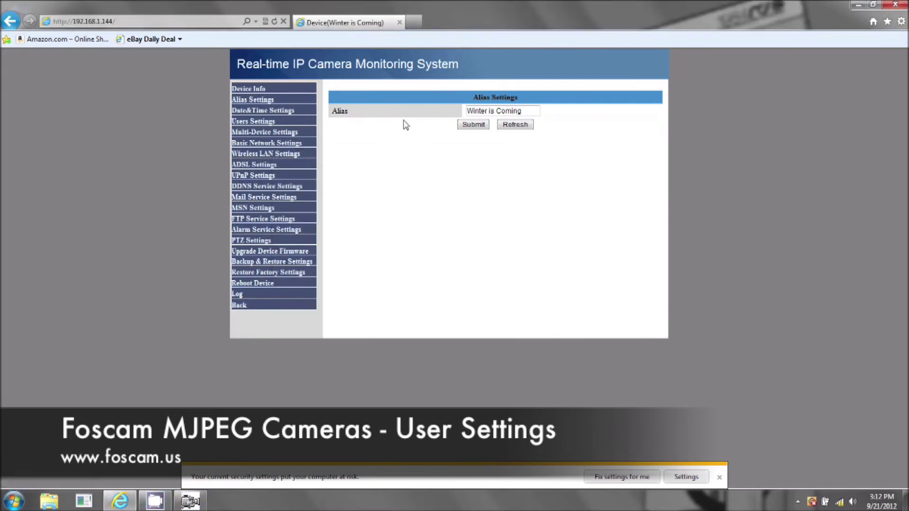
Show the Users Settings table and list the Group choices for the first user row.
left_click(239, 123)
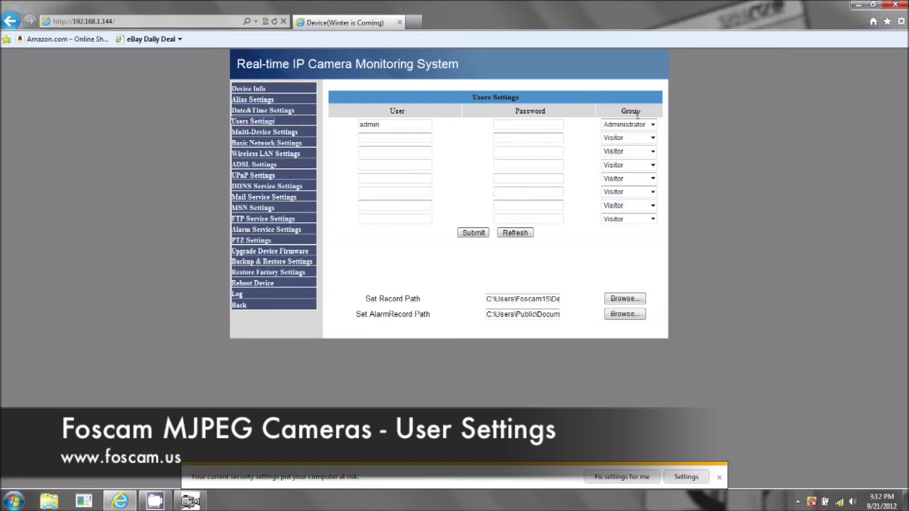
left_click(653, 125)
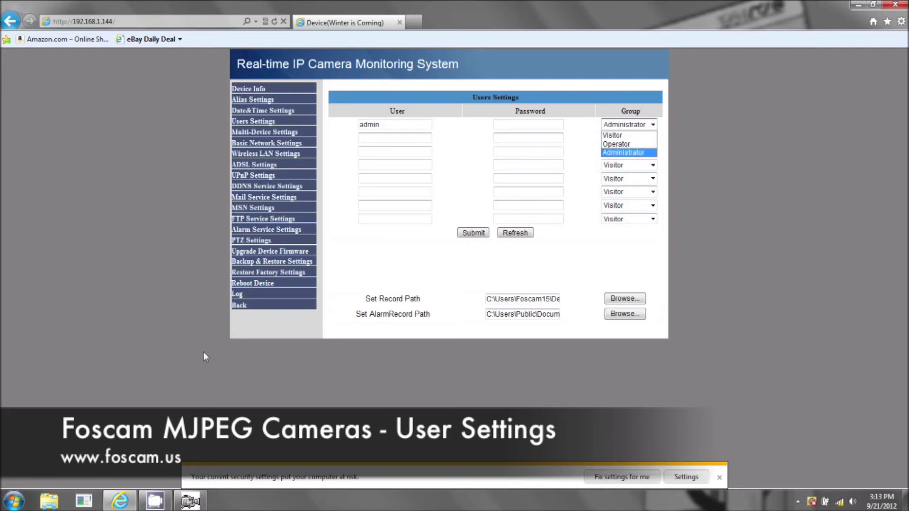
left_click(239, 307)
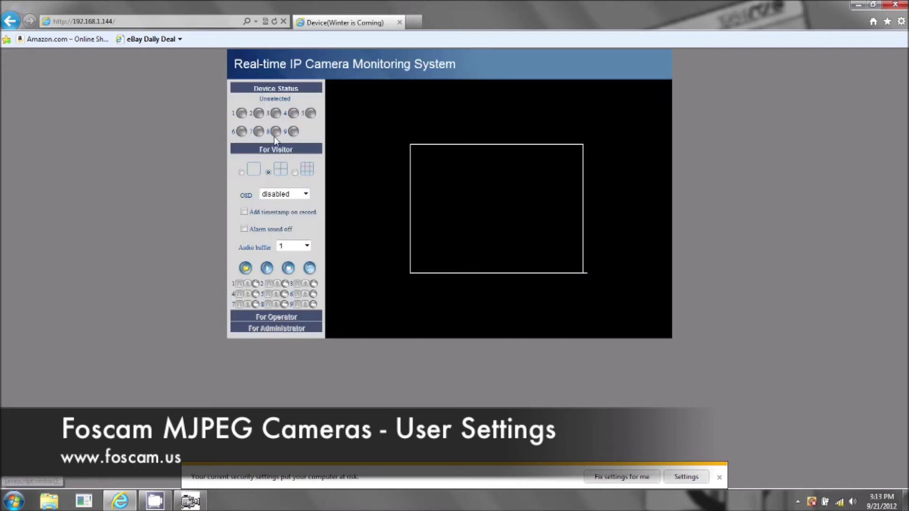
left_click(316, 317)
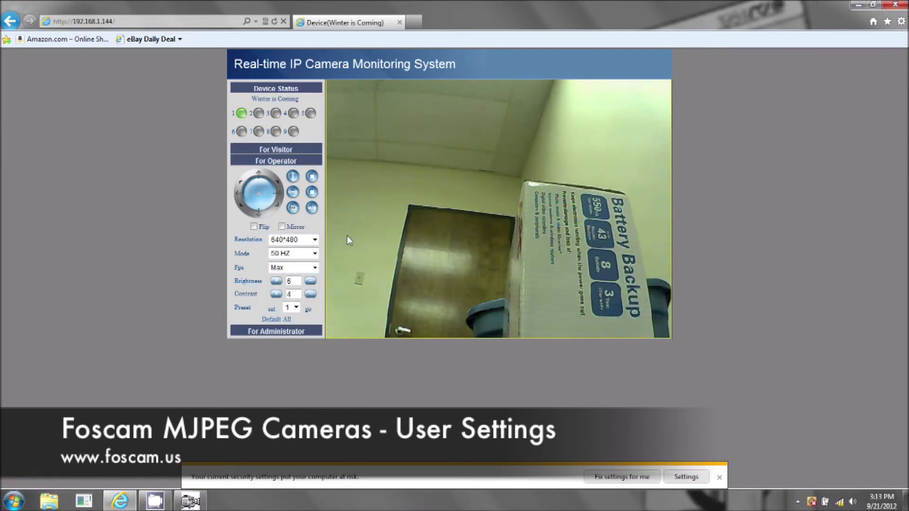
left_click(286, 335)
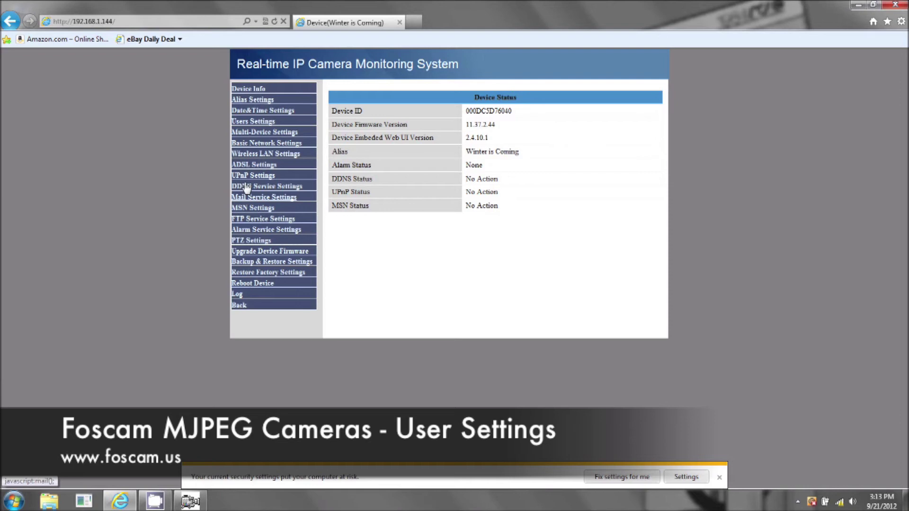
left_click(240, 306)
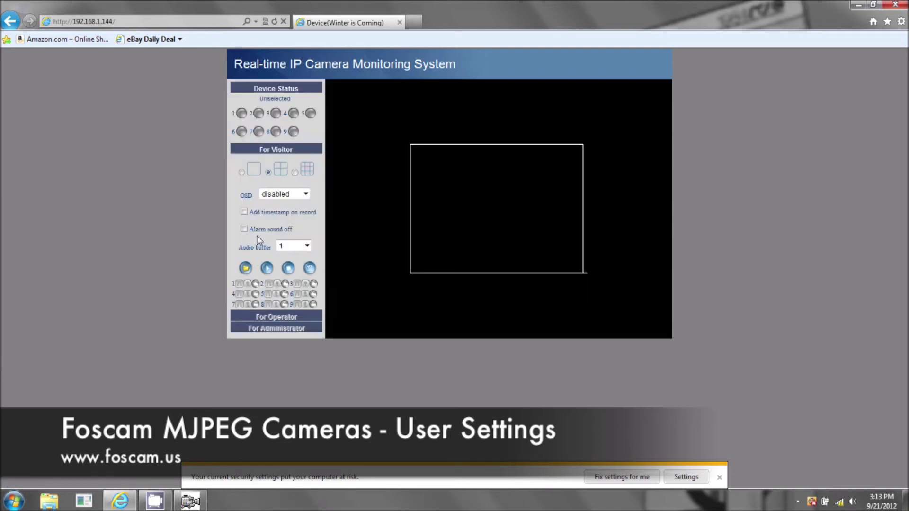
left_click(292, 316)
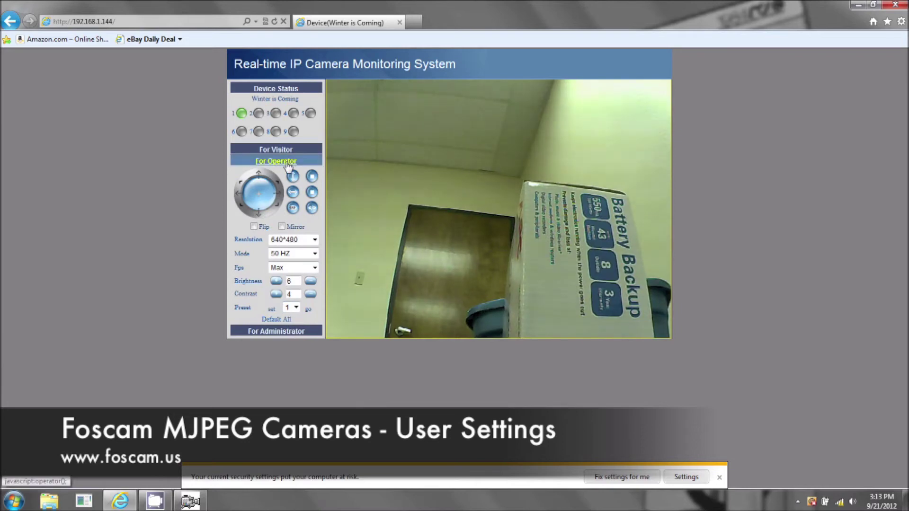
left_click(276, 150)
left_click(279, 318)
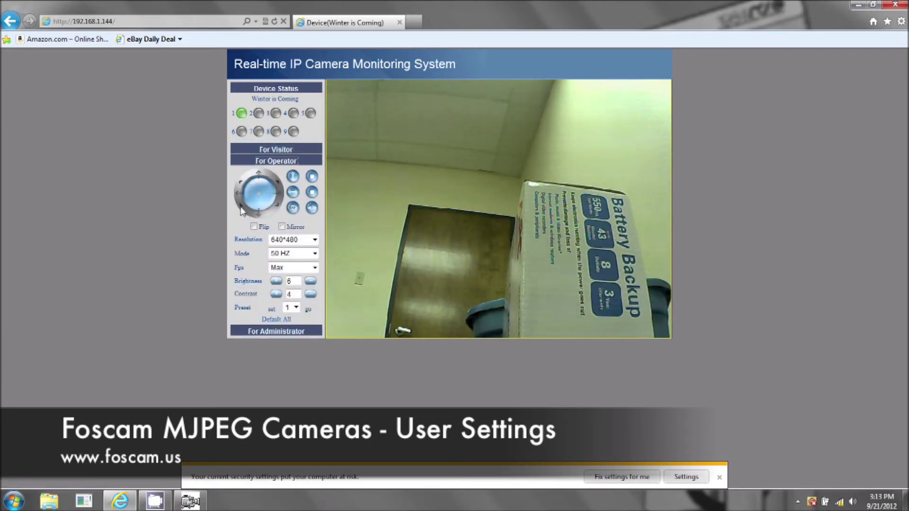
left_click(243, 211)
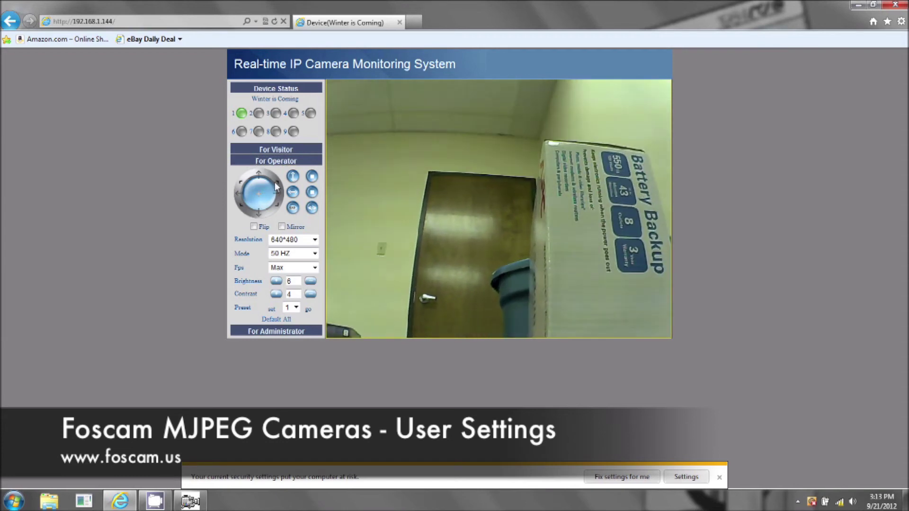
left_click(277, 186)
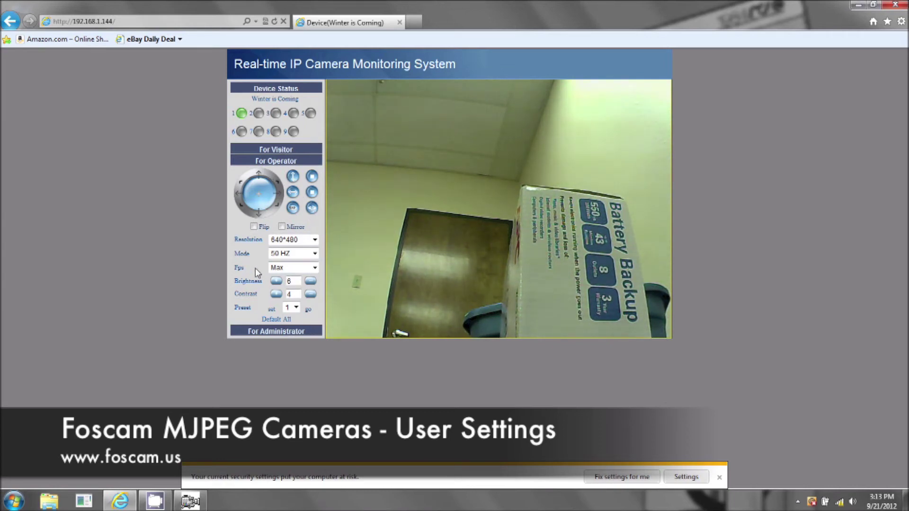
left_click(277, 151)
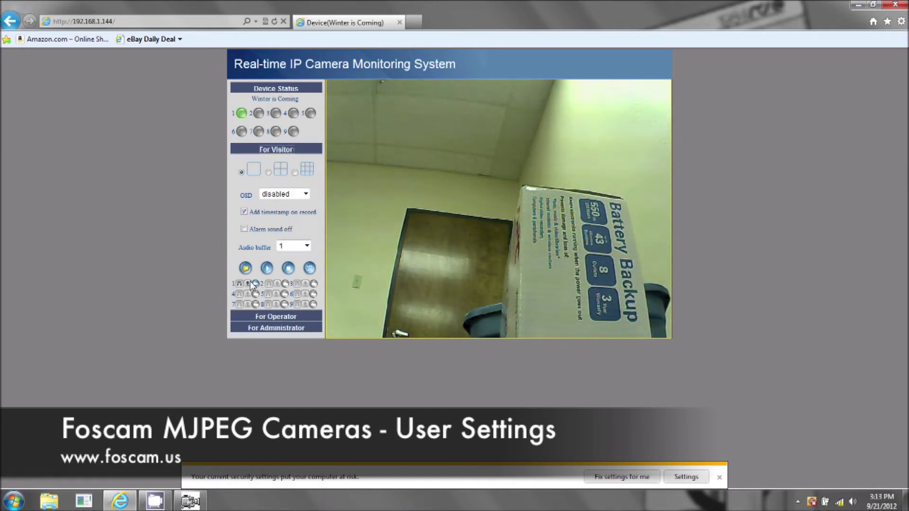
In Users Settings, replace the admin user name and password with new credentials and submit.
left_click(284, 328)
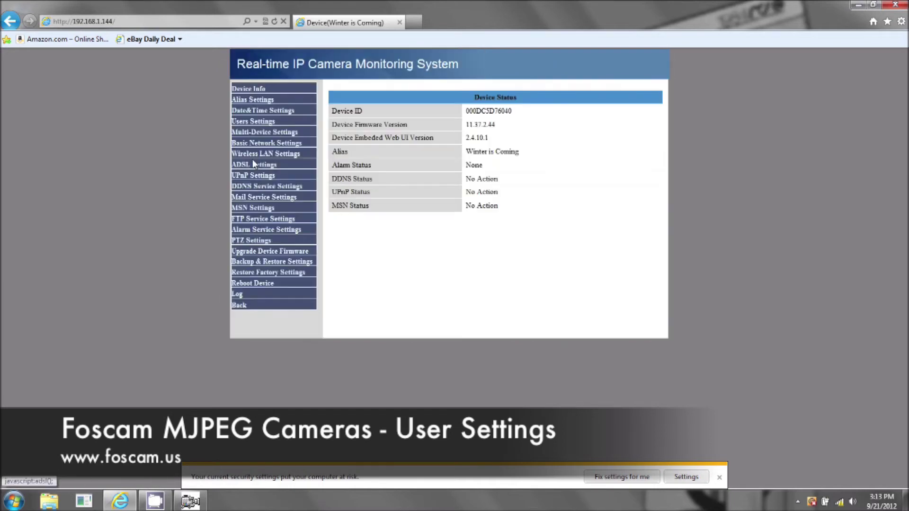
left_click(252, 124)
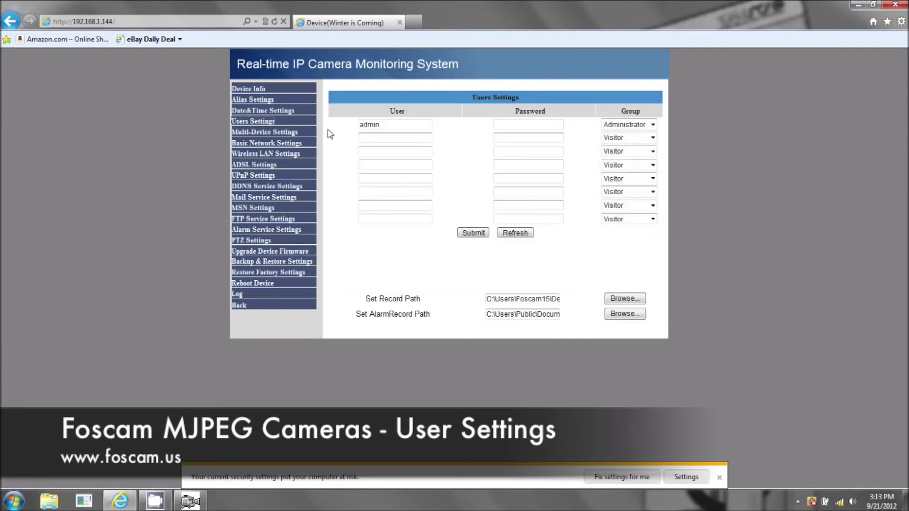
left_click_drag(399, 125, 356, 126)
type("s")
key("Tab")
type("*")
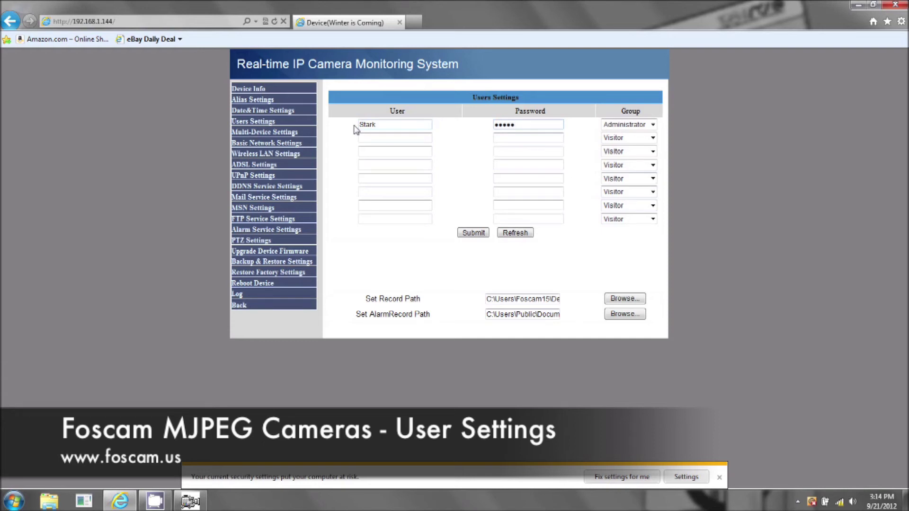
left_click(479, 233)
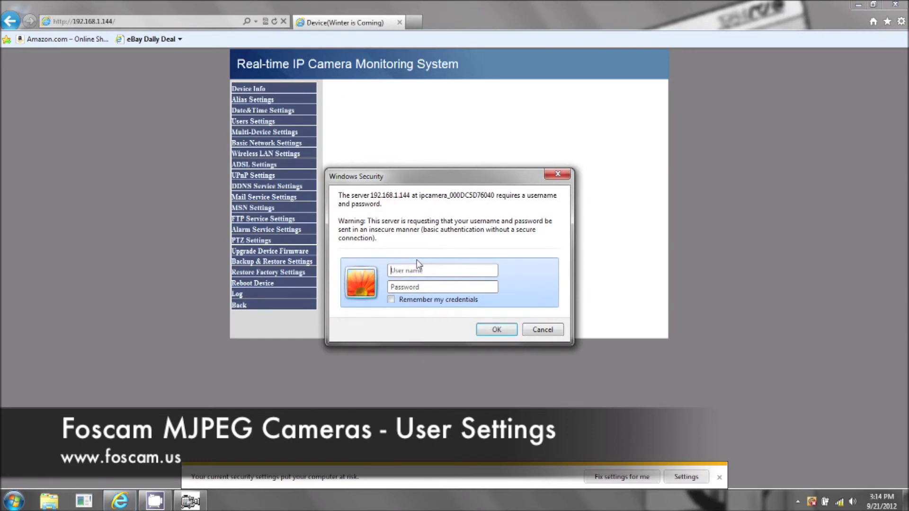
Re-authenticate in the Windows Security prompt using the new user name and password.
type("s")
key("Tab")
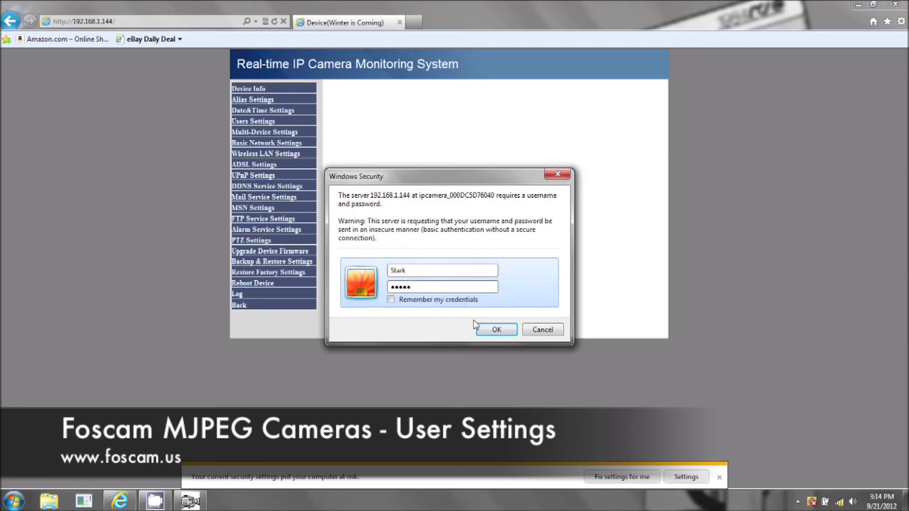
left_click(495, 330)
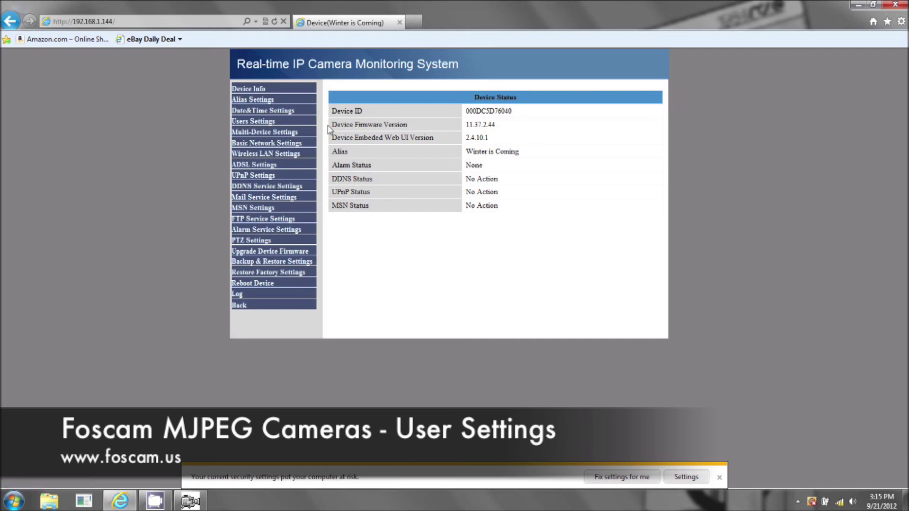
After the reboot, check IP Camera Tool lists Winter is Coming, then return to Device Status.
key("alt+Tab")
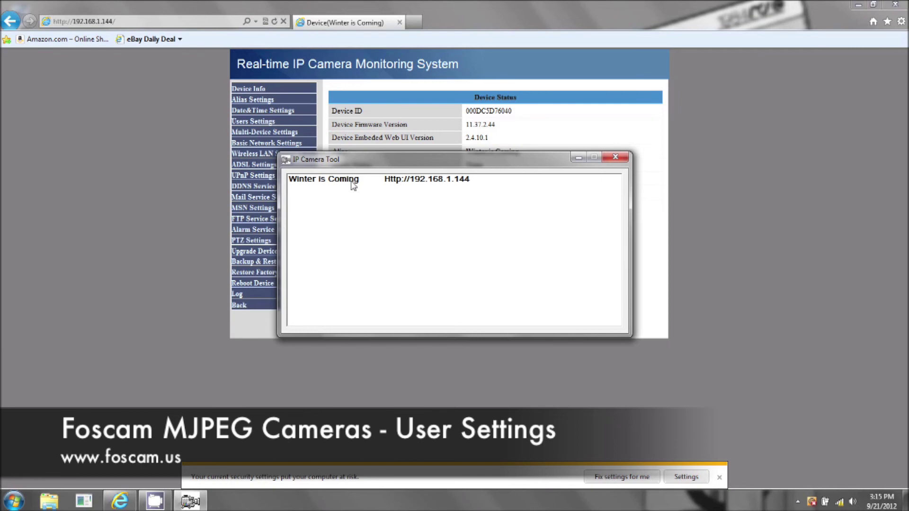
left_click(258, 162)
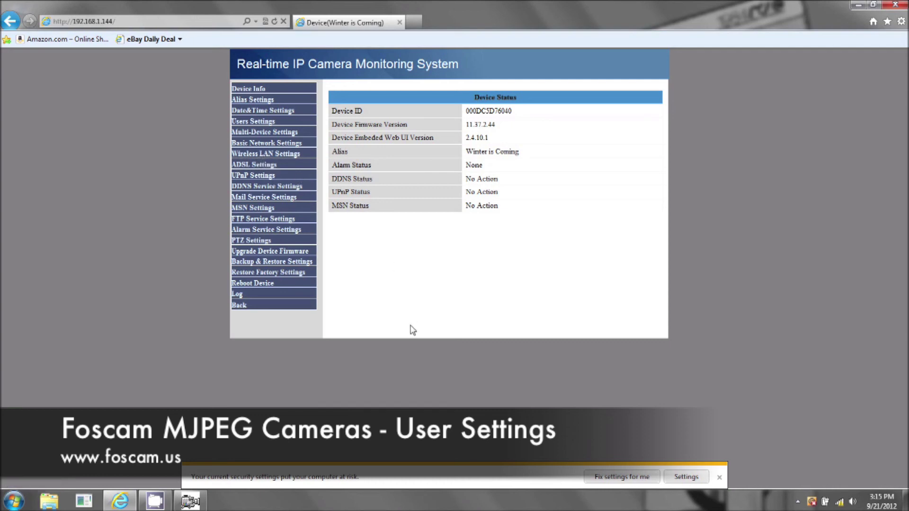
Reload the camera address and confirm the old admin login fails with an Incorrect user error.
left_click(176, 20)
key("Return")
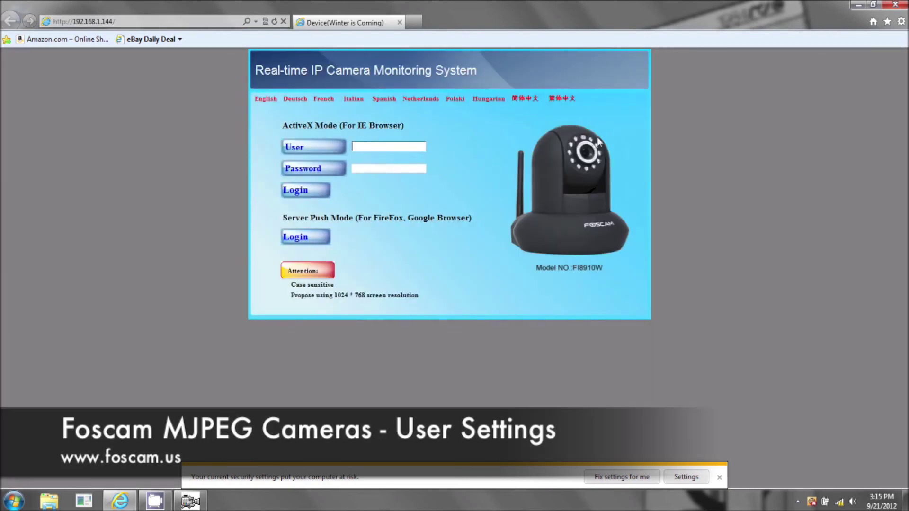
type("admin")
left_click(303, 194)
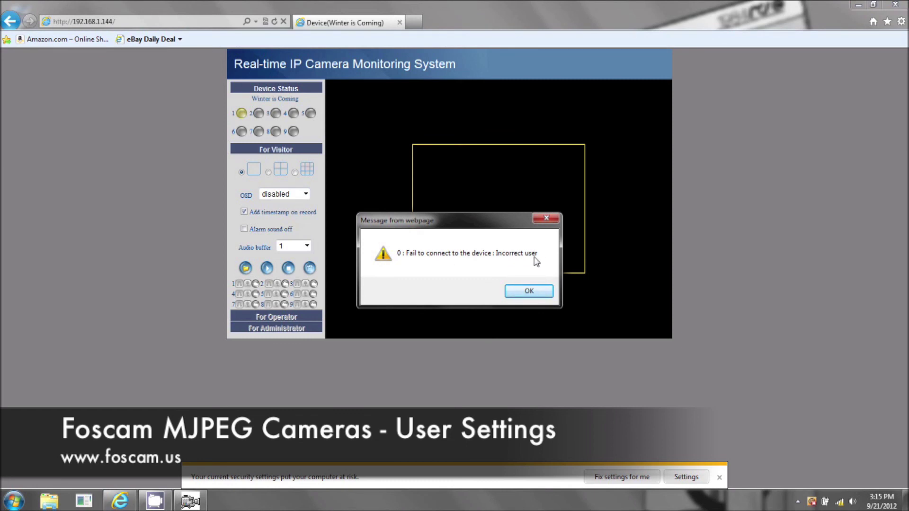
left_click(528, 293)
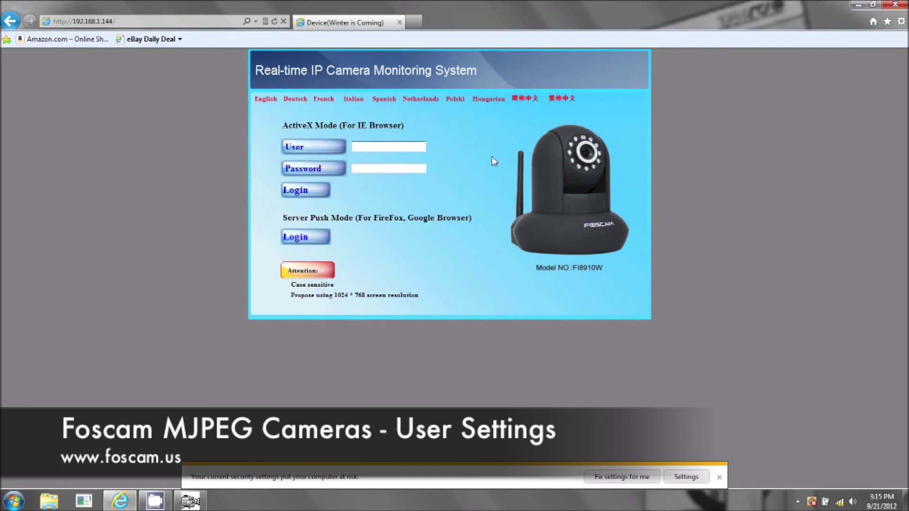
Log in with the new user name and password, then close Internet Explorer.
key("Tab")
left_click(307, 190)
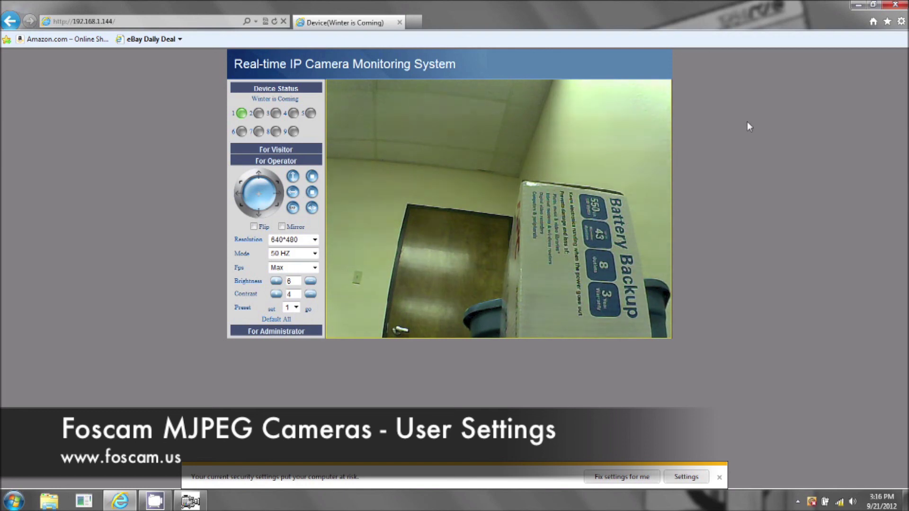
left_click(896, 5)
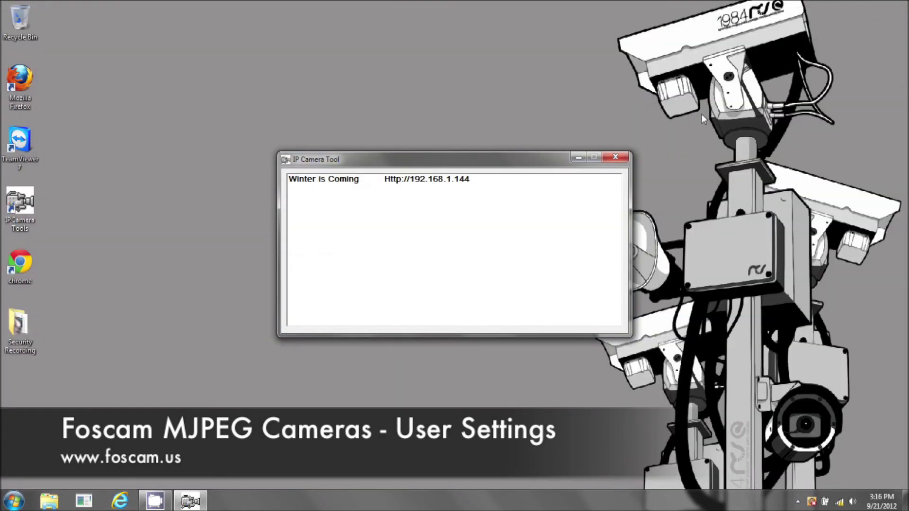